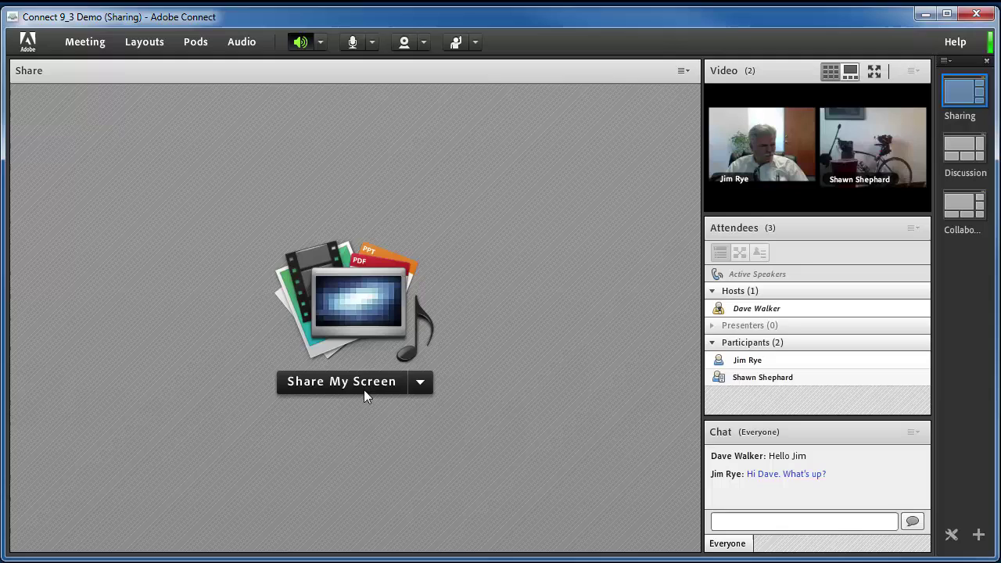
Start screen sharing, look over the shareable applications and windows, and share the Second Monitor desktop
left_click(341, 381)
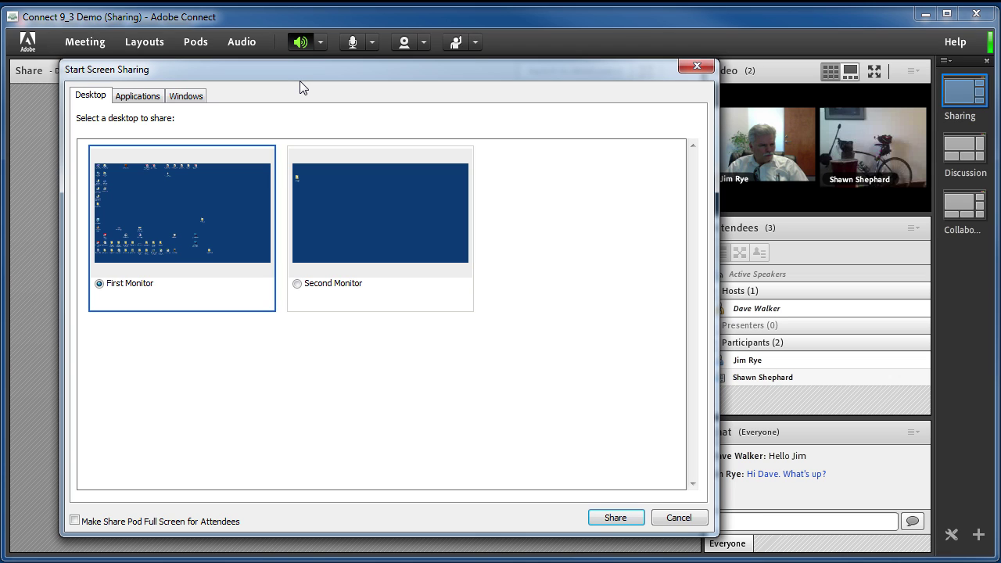
left_click(138, 99)
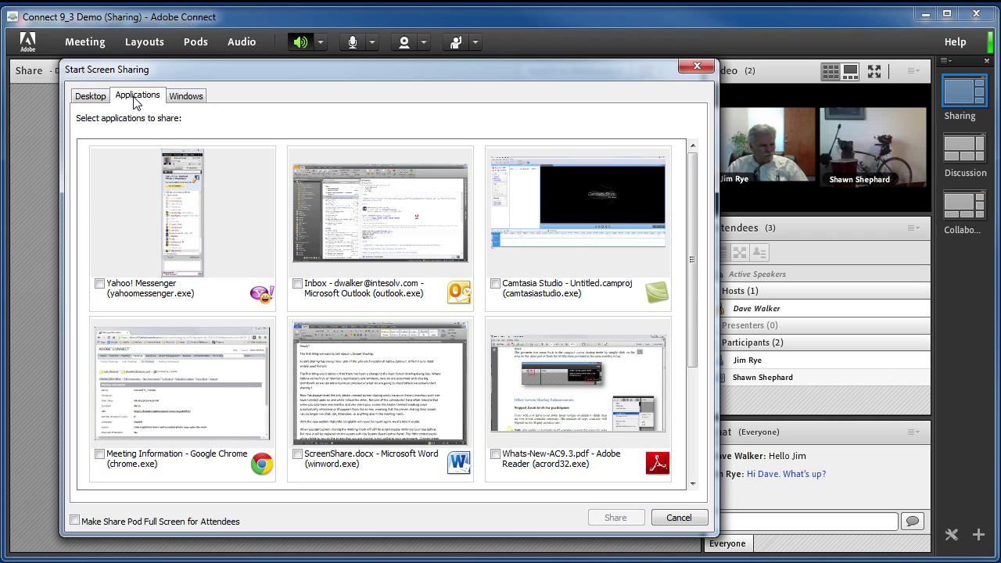
left_click(194, 102)
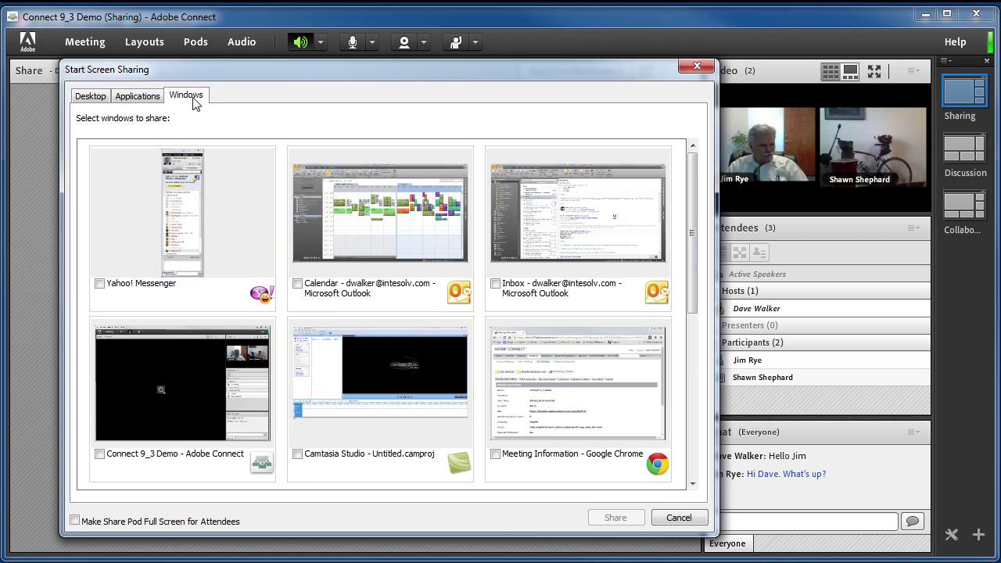
left_click(88, 98)
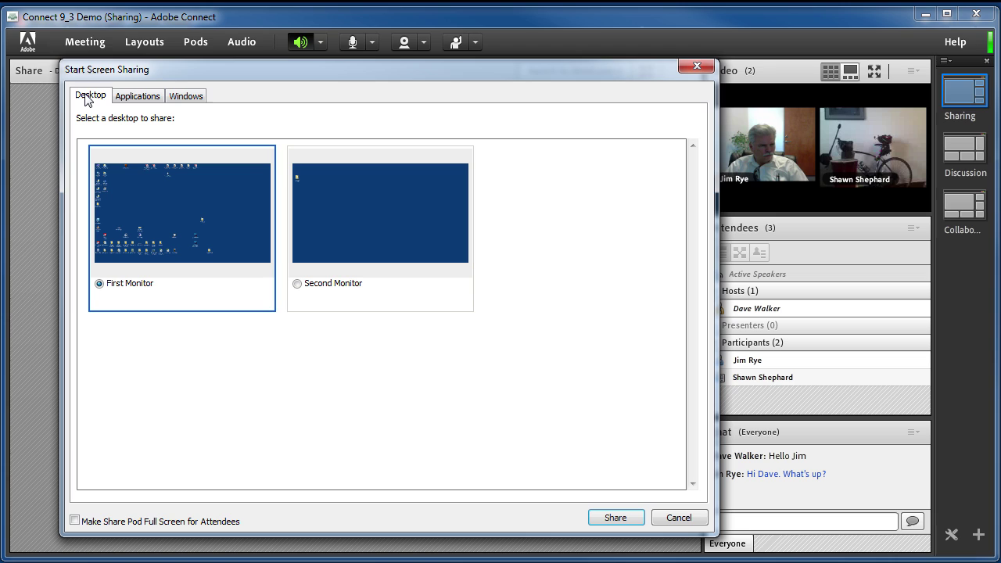
left_click(318, 181)
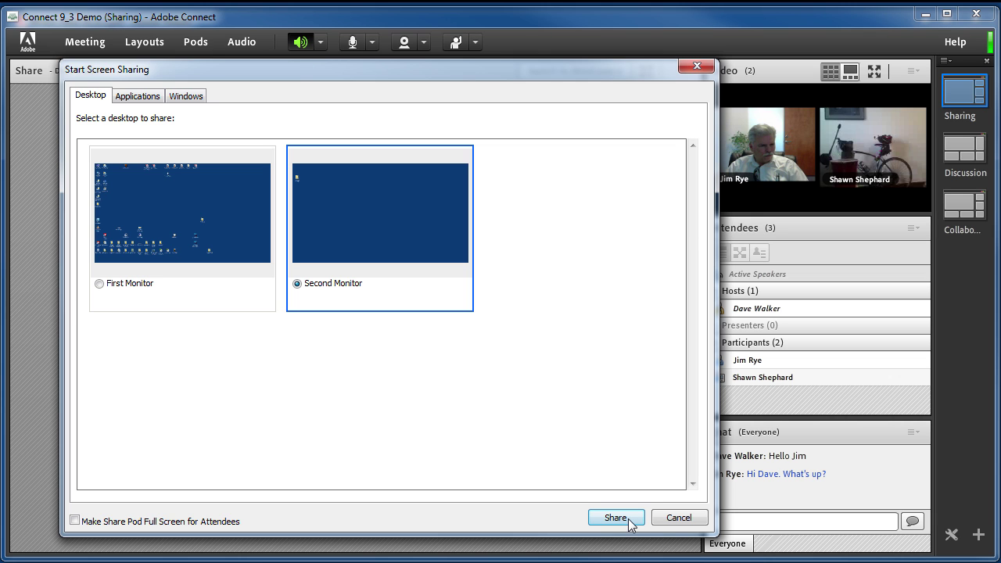
left_click(628, 518)
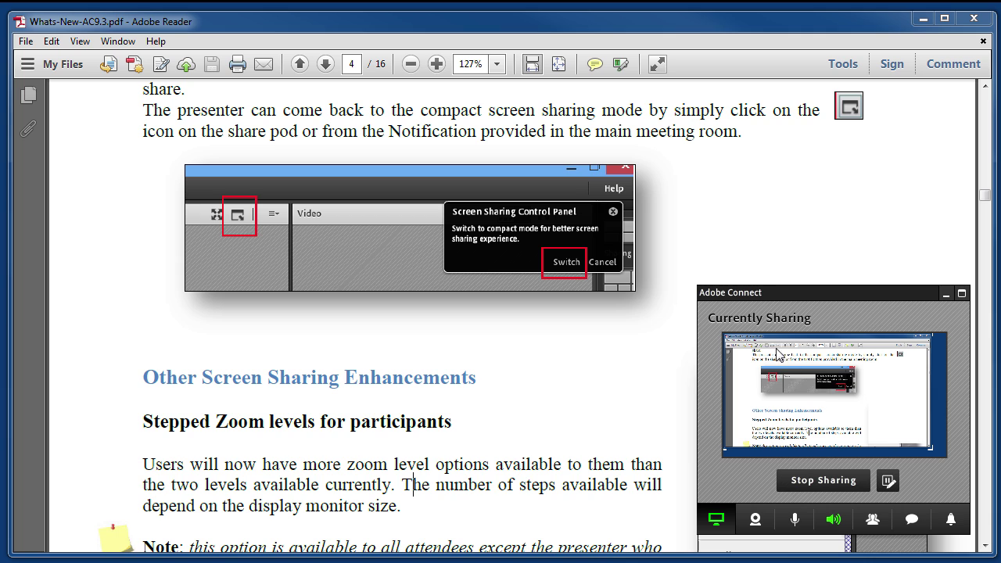
Move the floating sharing control panel closer to the screen corner and show the attendees' webcam video in it
left_click_drag(770, 292, 788, 311)
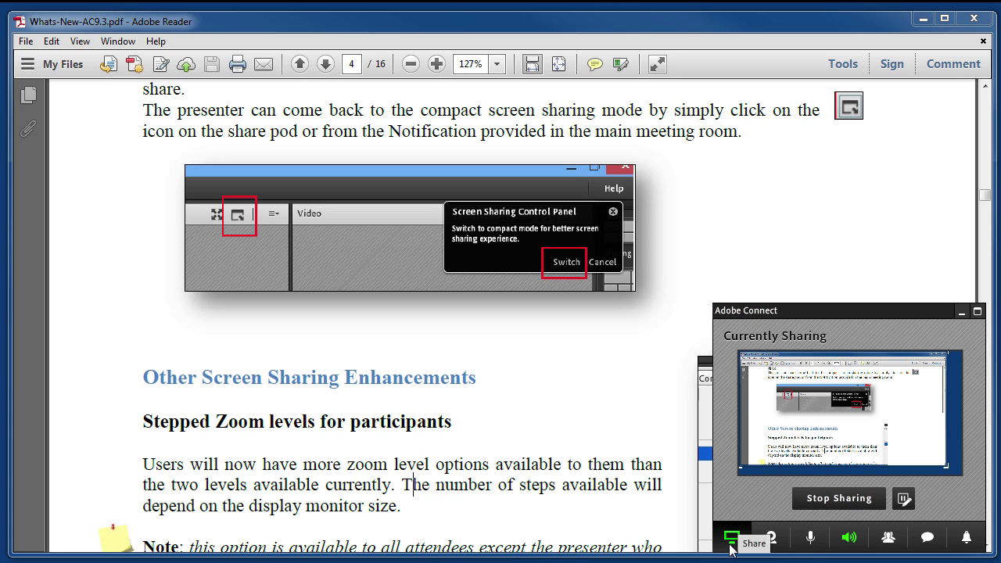
left_click(770, 538)
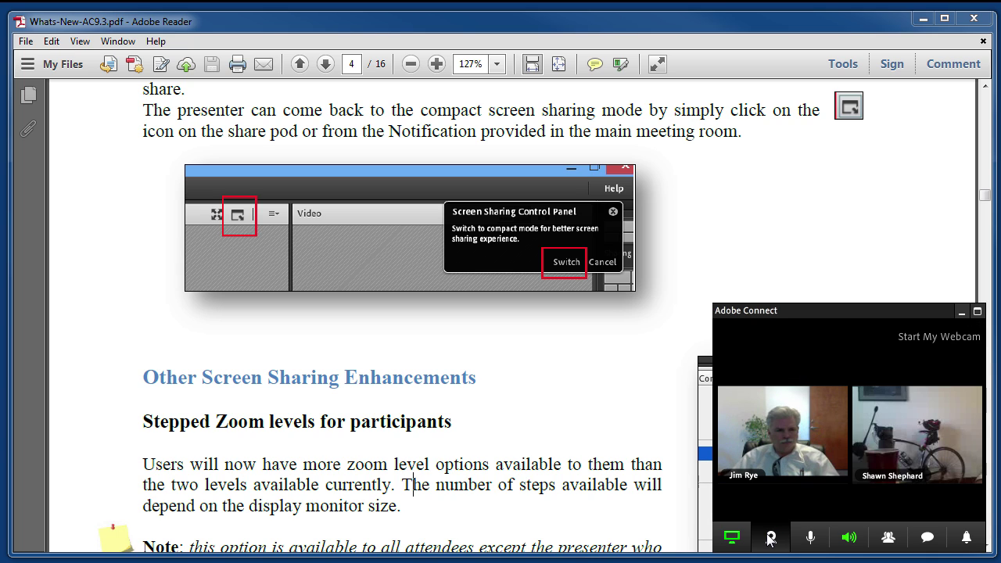
Connect and mute the microphone from the sharing control panel, and lower the speaker volume
left_click(810, 539)
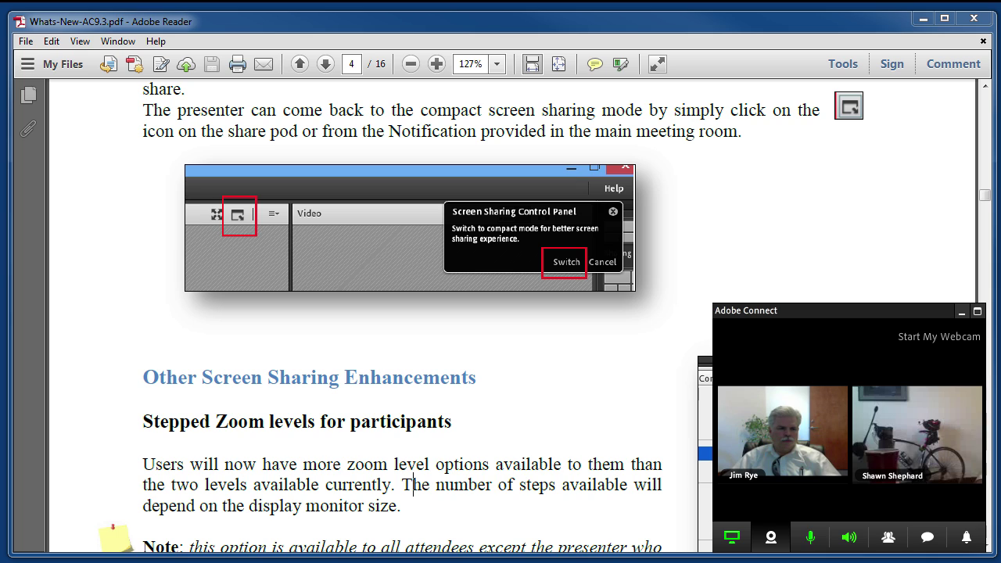
left_click(849, 537)
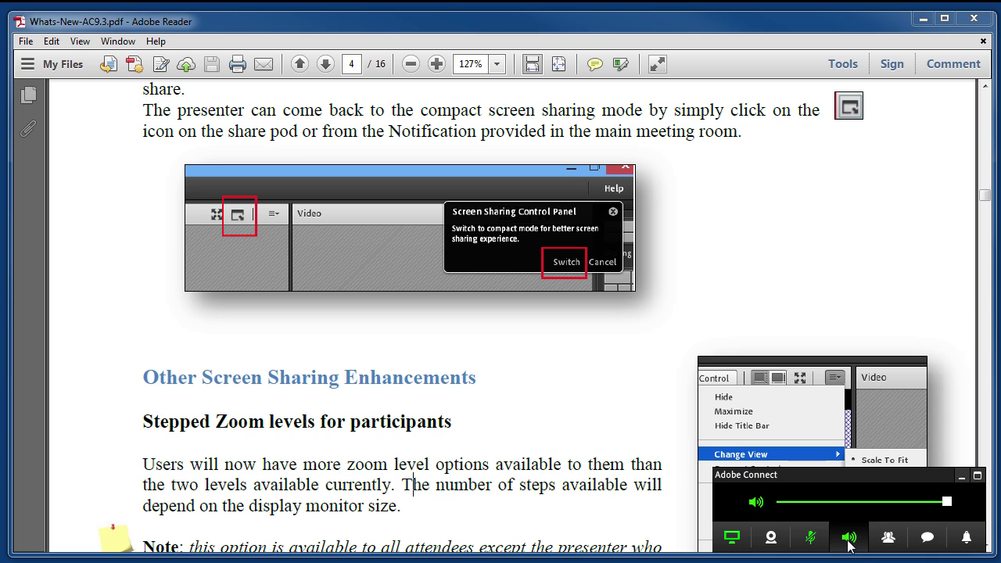
left_click_drag(918, 500, 841, 504)
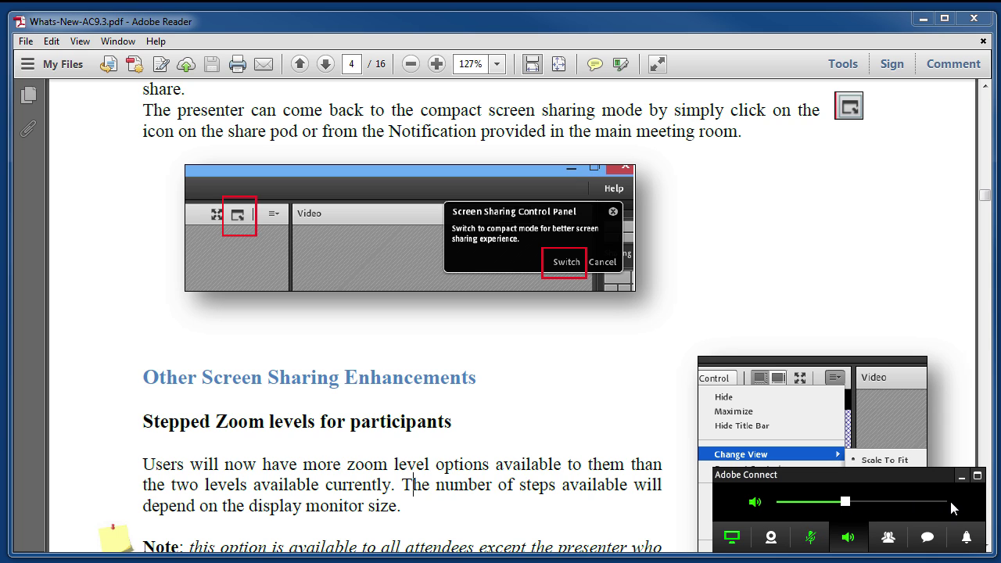
Show the attendee list in the sharing control panel and view the options available for the first participant
left_click(891, 537)
left_click(757, 445)
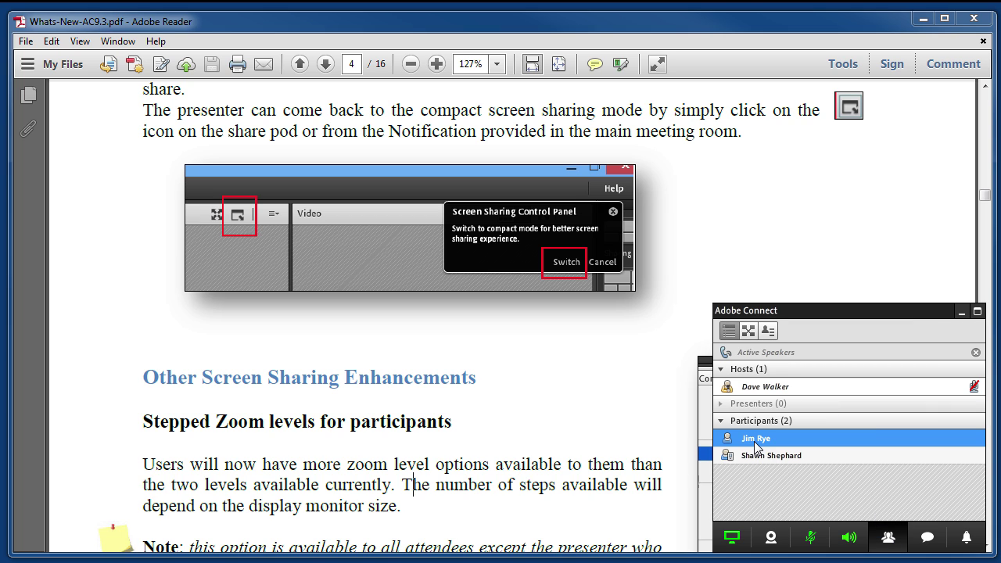
right_click(757, 445)
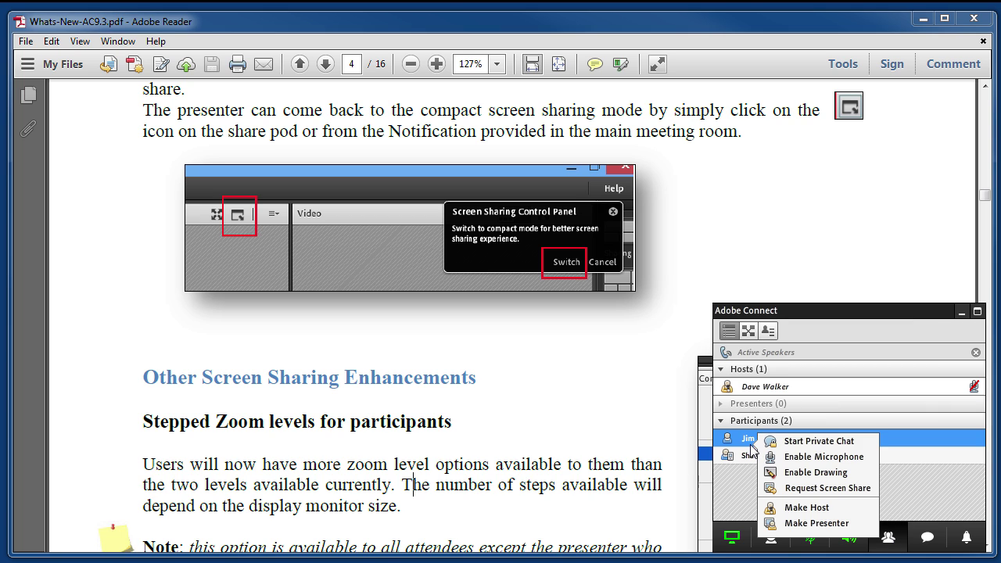
left_click(821, 523)
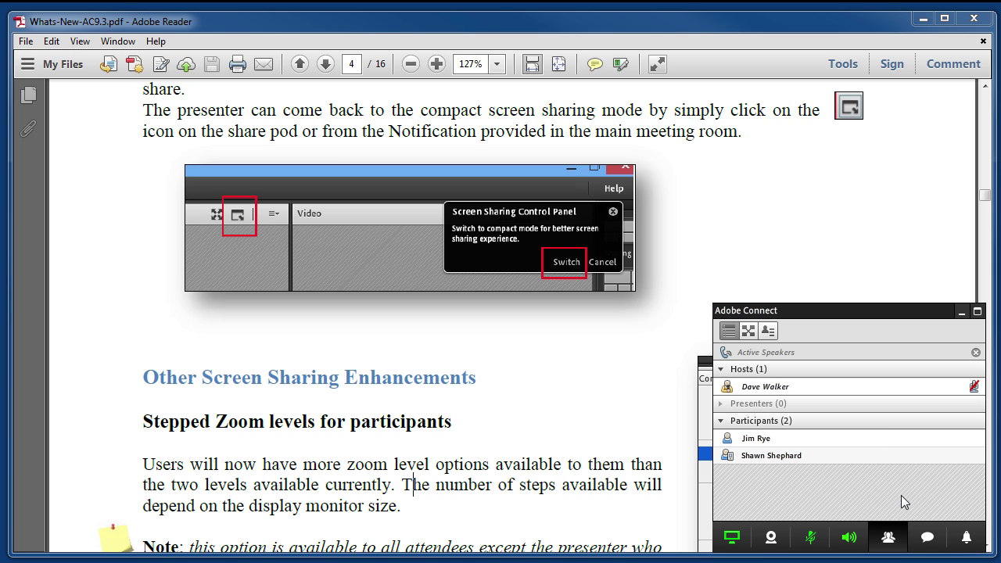
Send the chat message "Just sharing" to Everyone from the sharing control panel
left_click(927, 537)
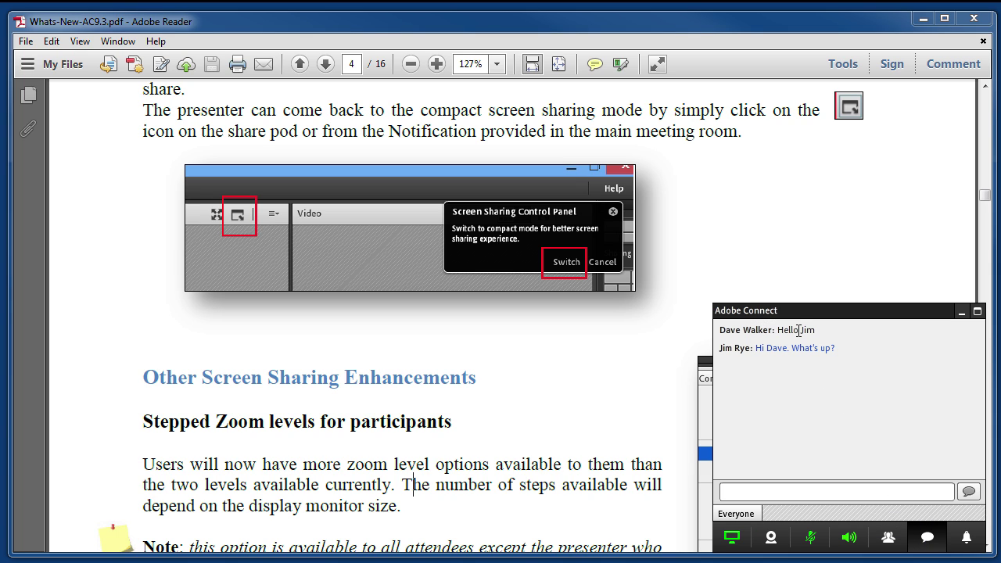
left_click(780, 491)
type("Just s")
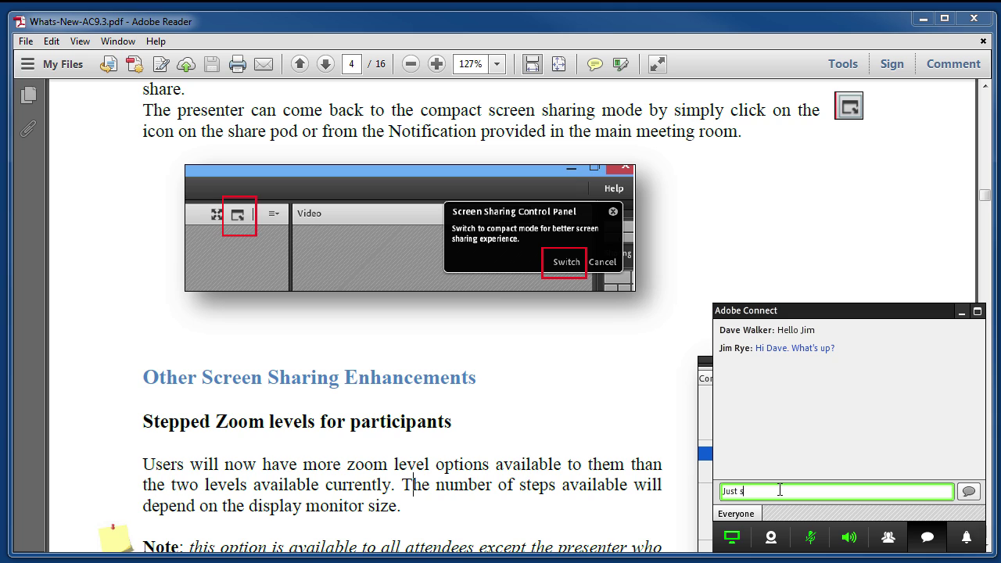
type("haring")
key("Return")
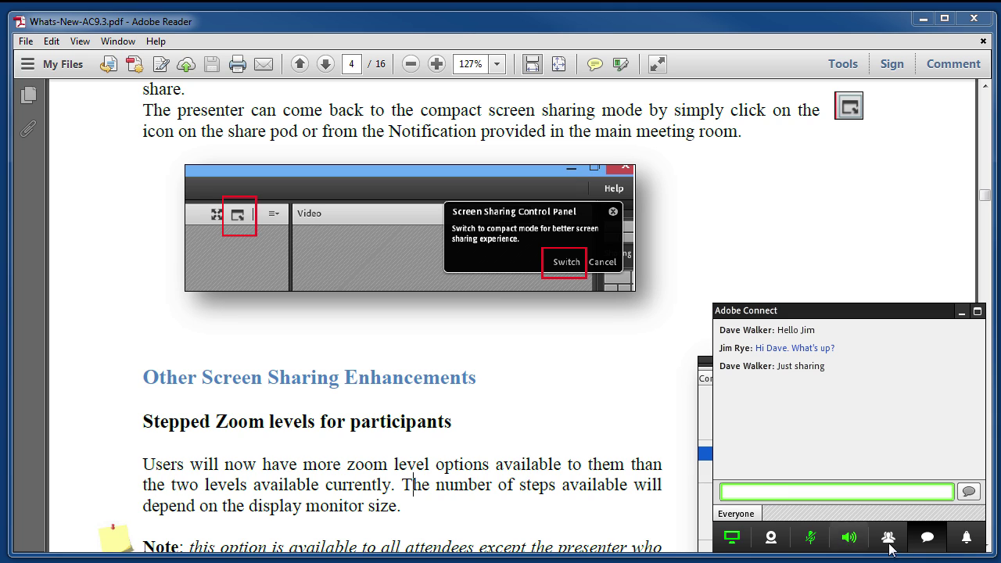
Open the notifications, acknowledge the participant's raised-hand notice and decline the raised-hand request
left_click(974, 544)
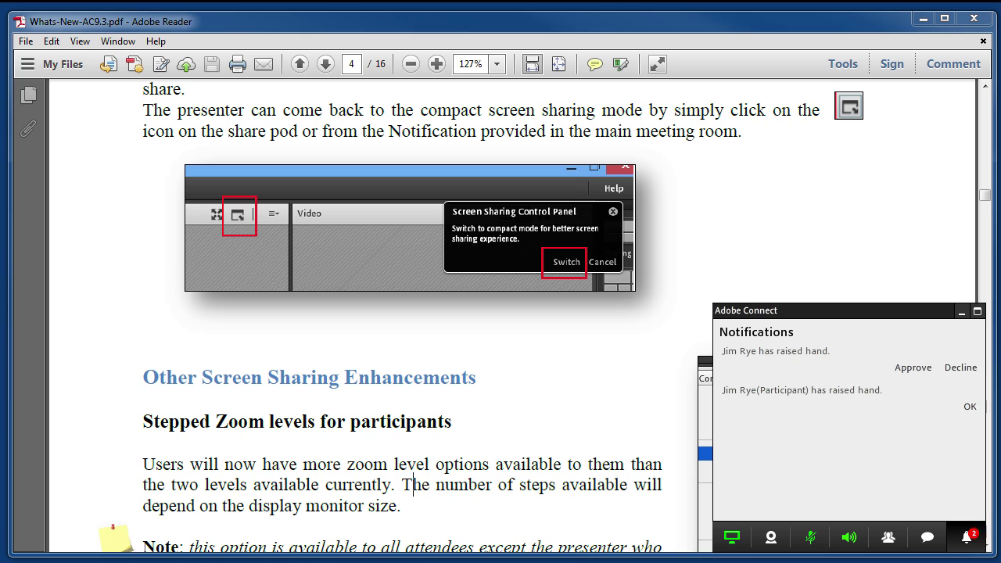
left_click(969, 407)
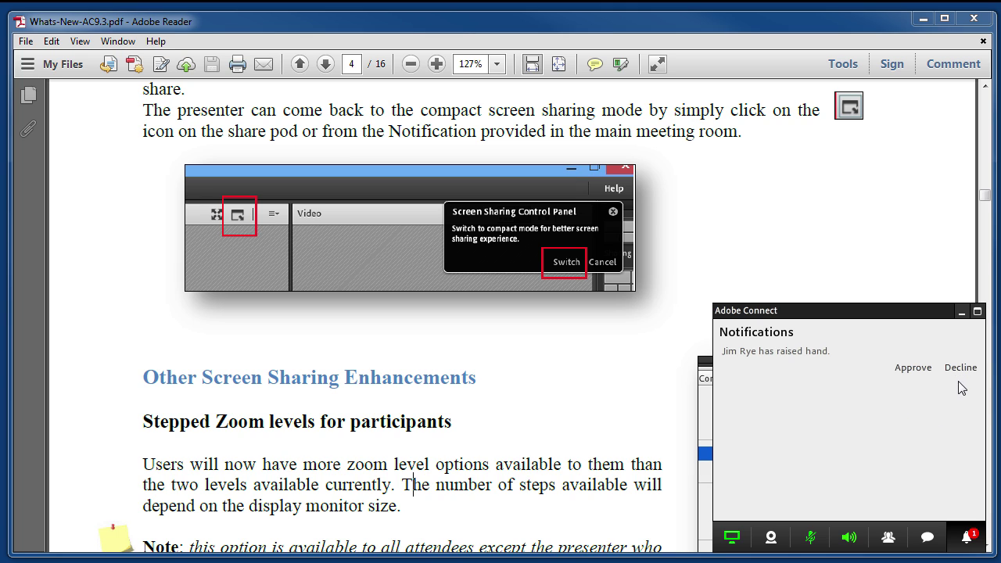
left_click(961, 369)
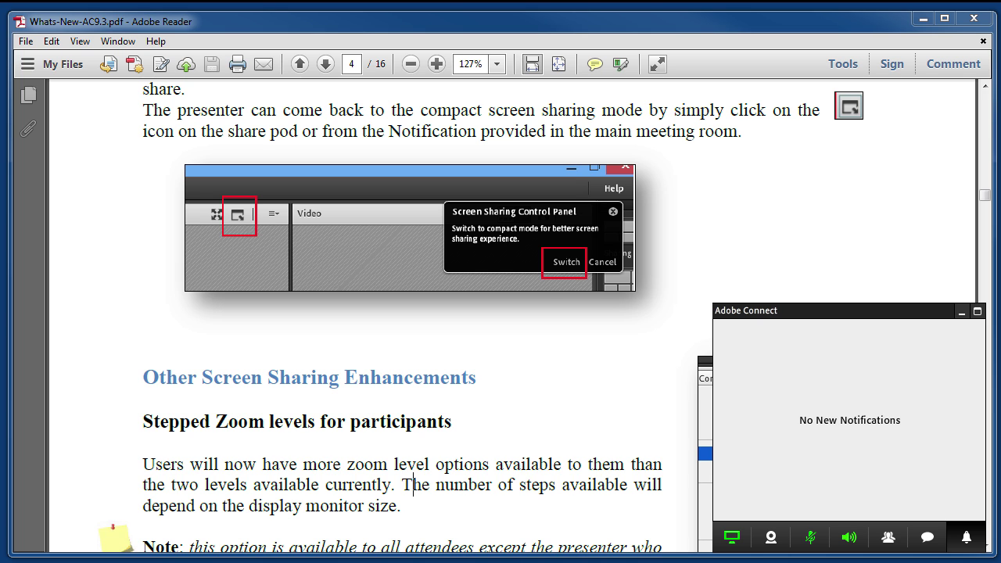
Return to the full meeting room, switch back to the MiniControl and show its preview of the shared screen
left_click(978, 312)
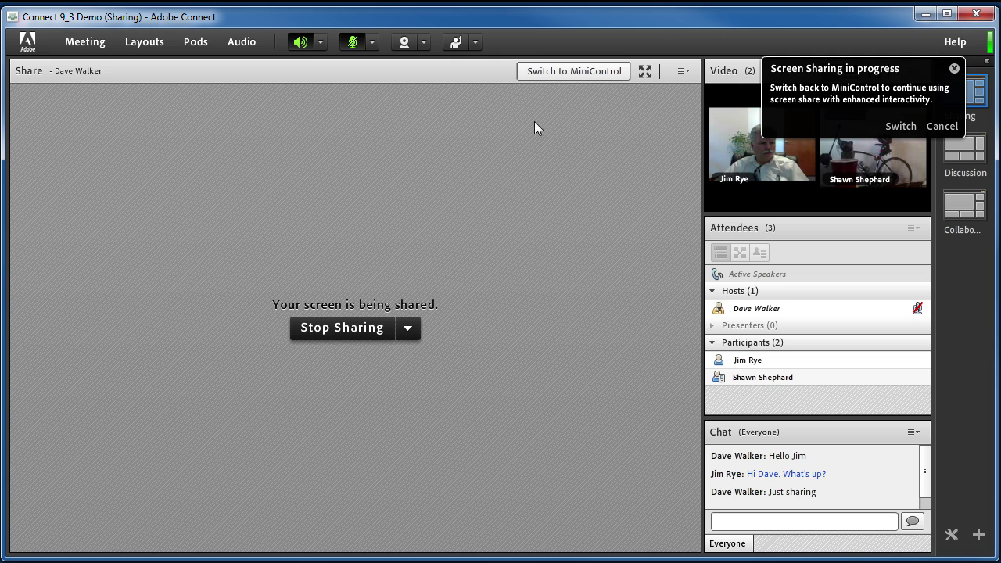
left_click(538, 70)
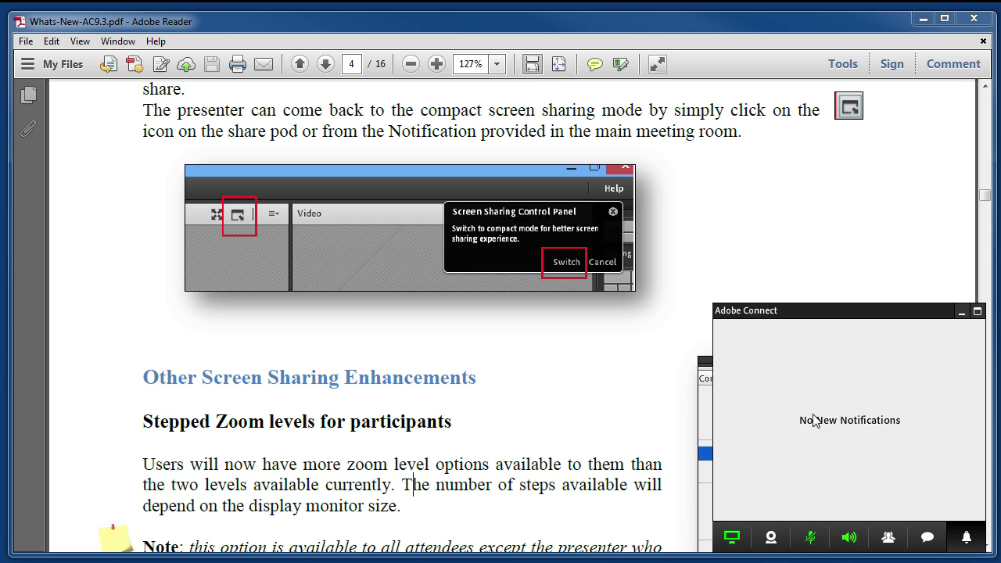
left_click(730, 537)
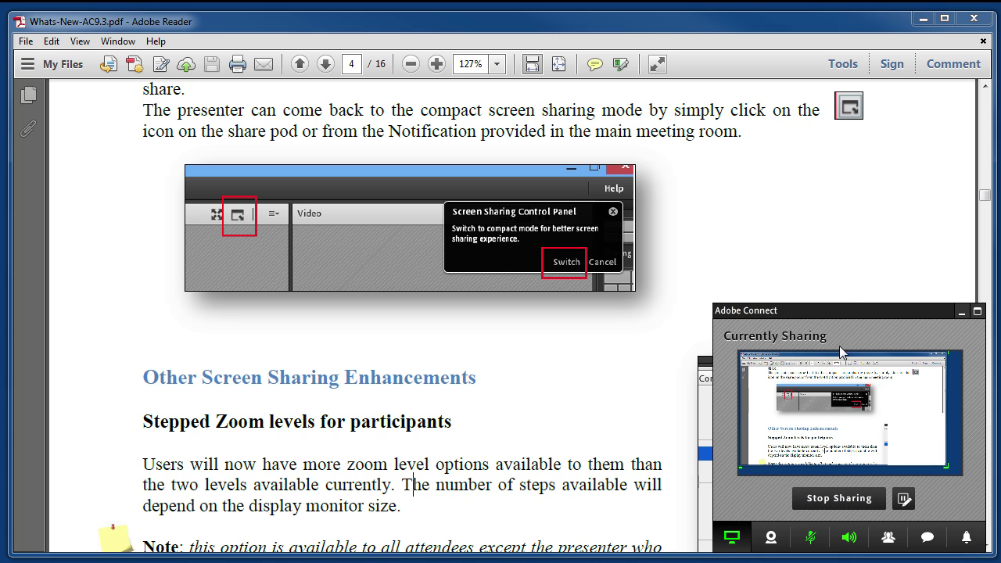
Collapse the MiniControl to its compact icon bar and reposition it further along the bottom of the shared desktop
left_click(842, 310)
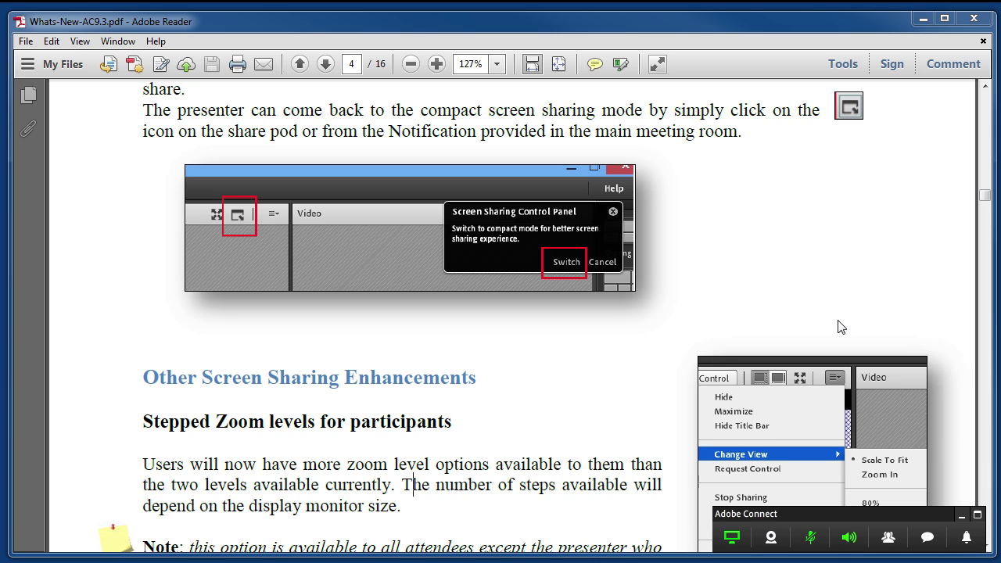
left_click_drag(862, 508, 744, 514)
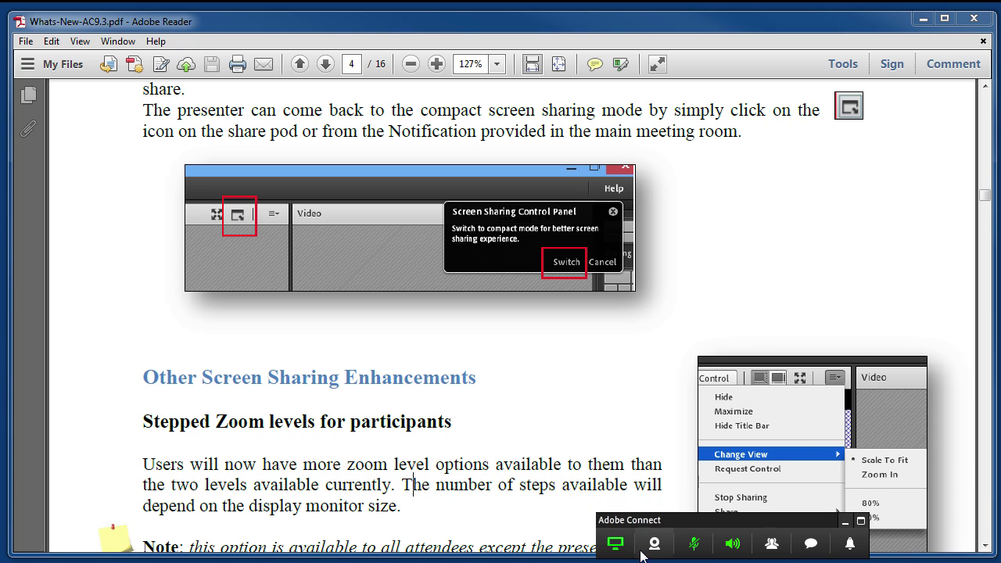
left_click(607, 549)
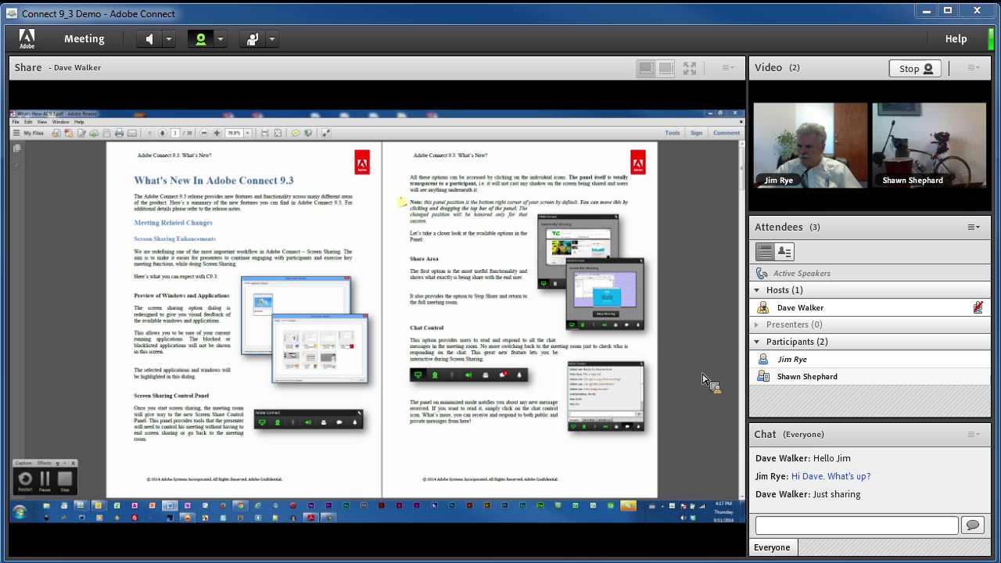
Compare the participant's shared screen in Zoom In and Scale To Fit views, ending on Scale To Fit
left_click(667, 69)
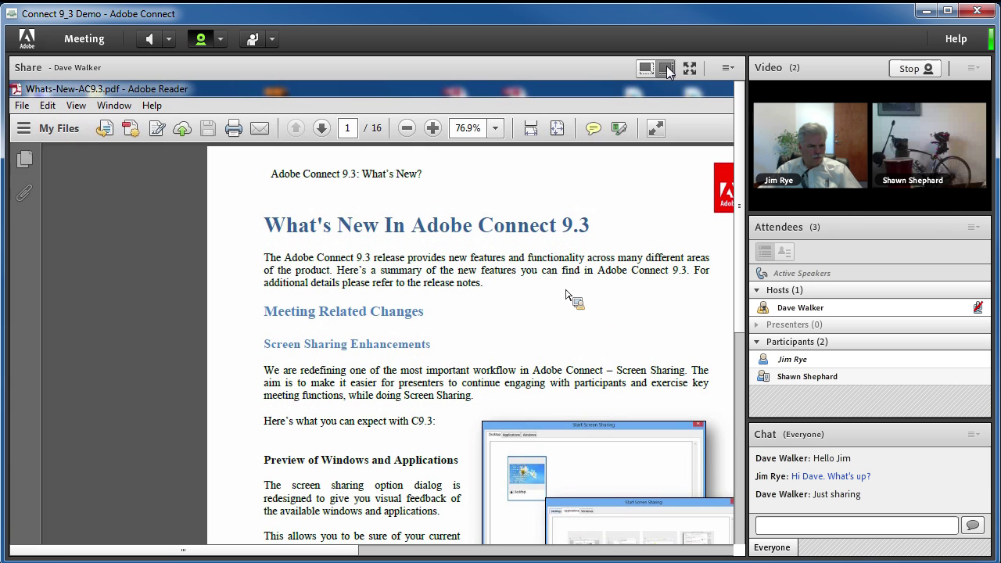
left_click(648, 70)
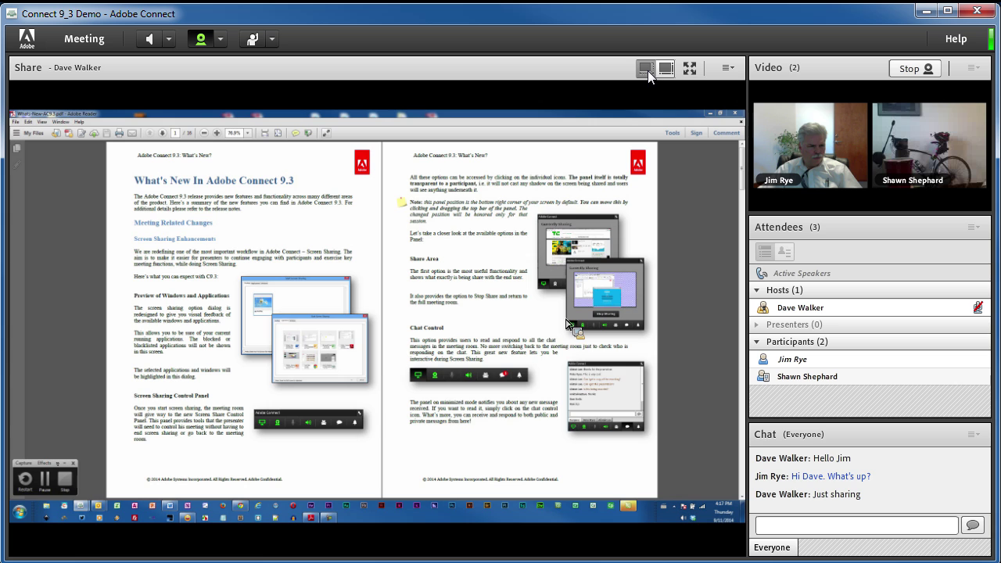
left_click(667, 70)
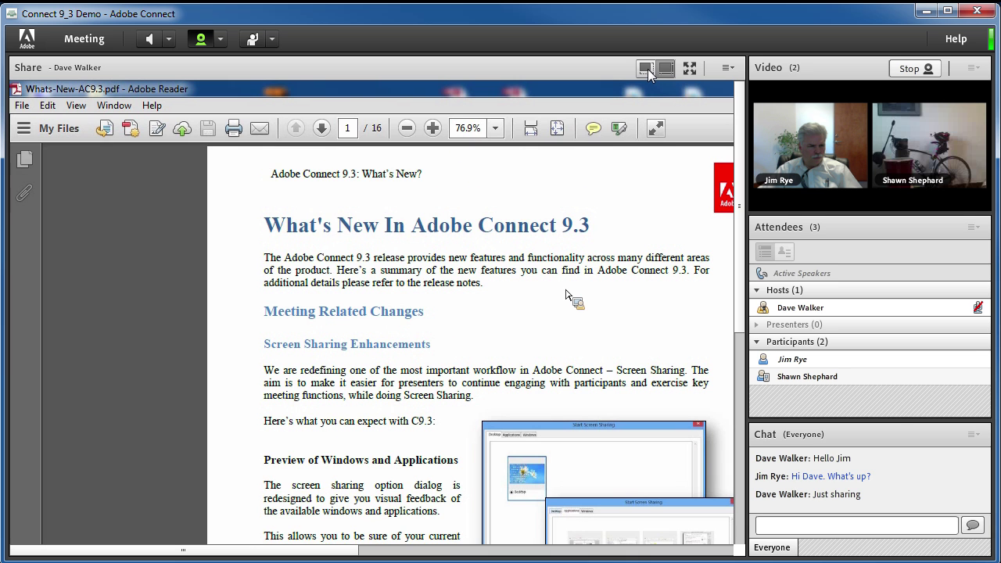
left_click(647, 70)
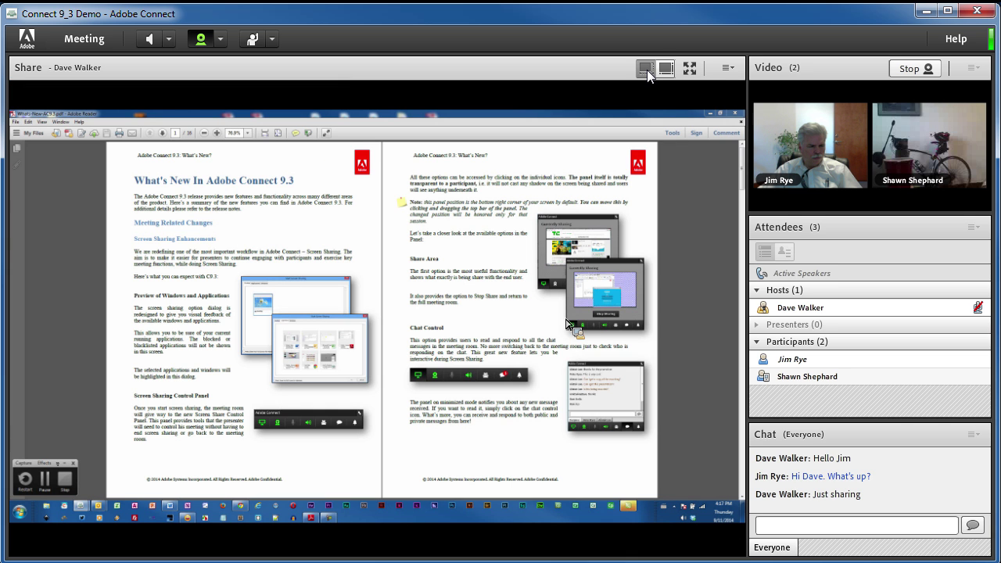
Change the participant's view of the shared screen to 50%, followed by 60%
left_click(727, 70)
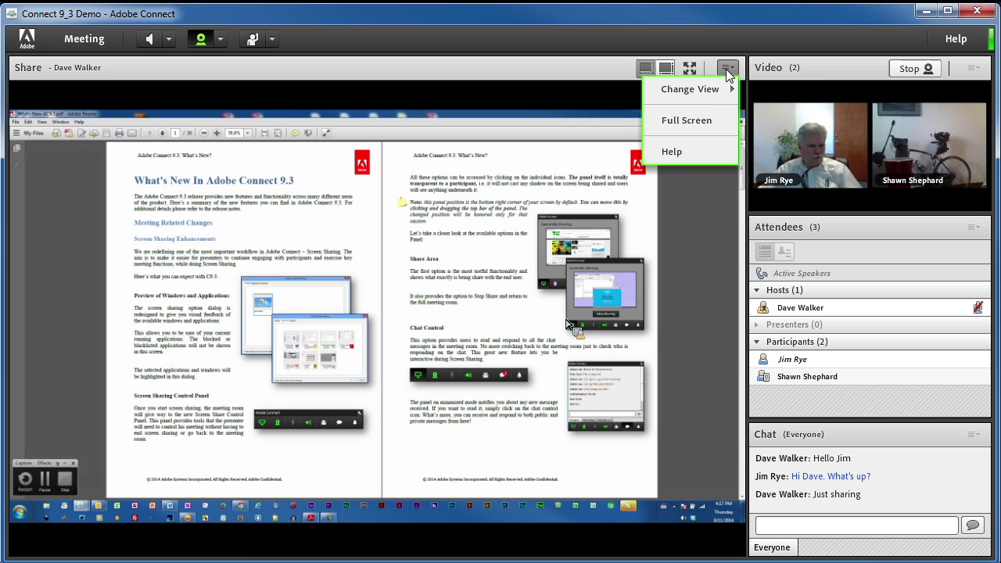
mouse_move(708, 91)
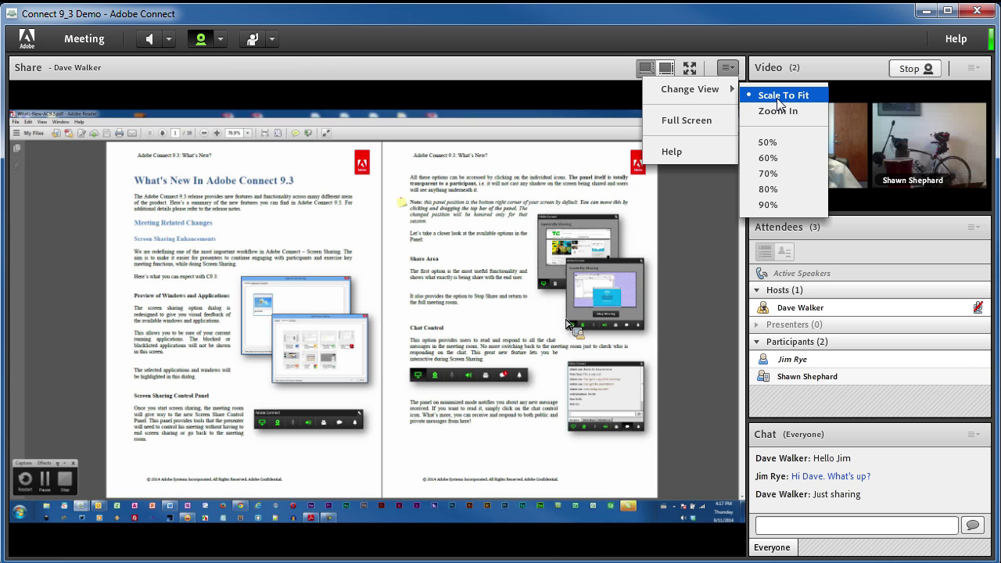
left_click(769, 141)
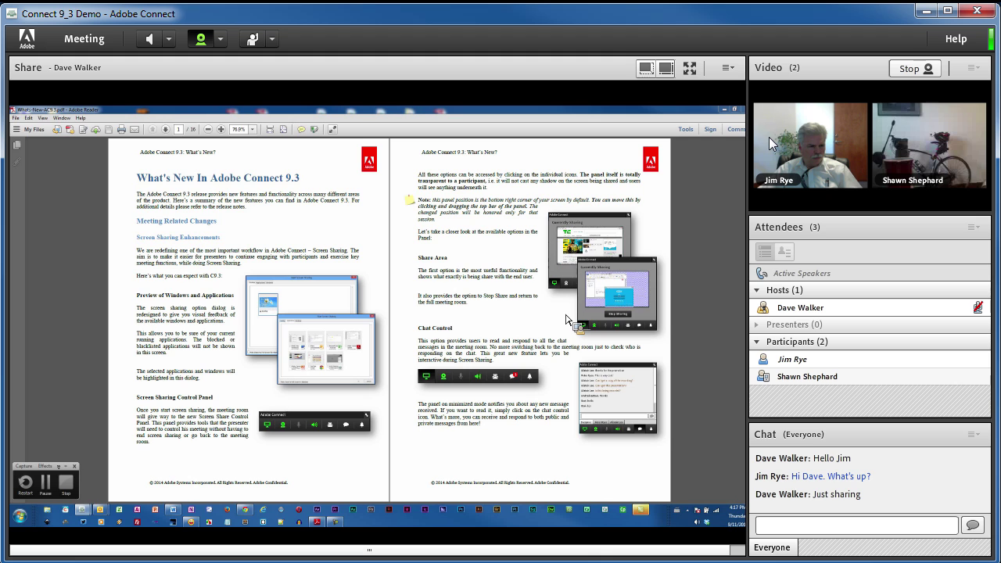
left_click(728, 69)
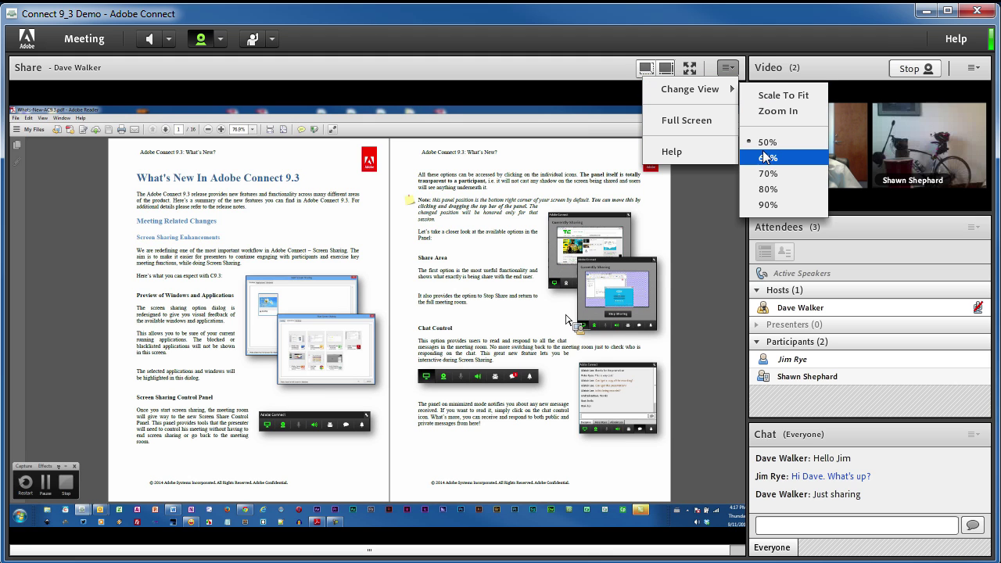
left_click(765, 157)
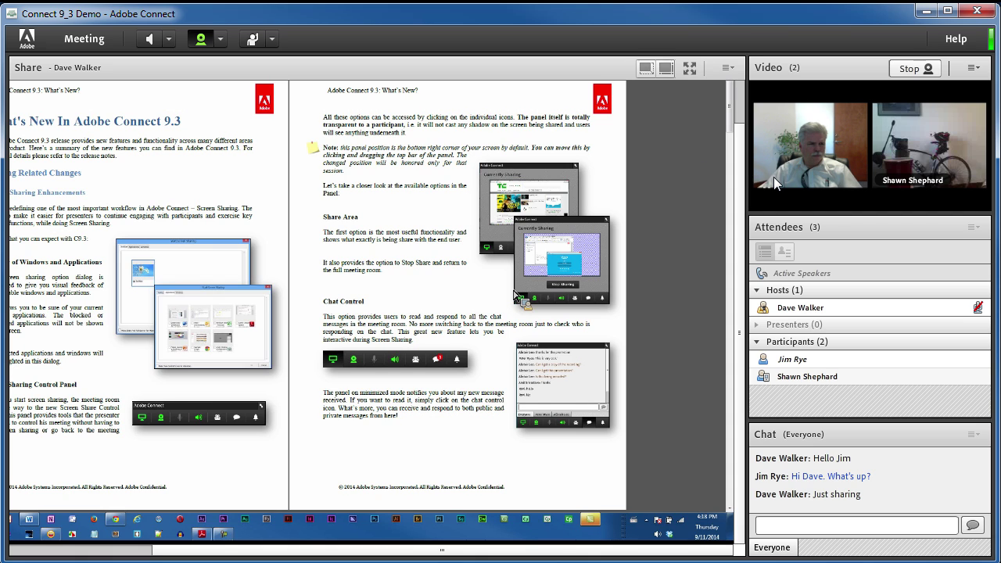
mouse_move(774, 178)
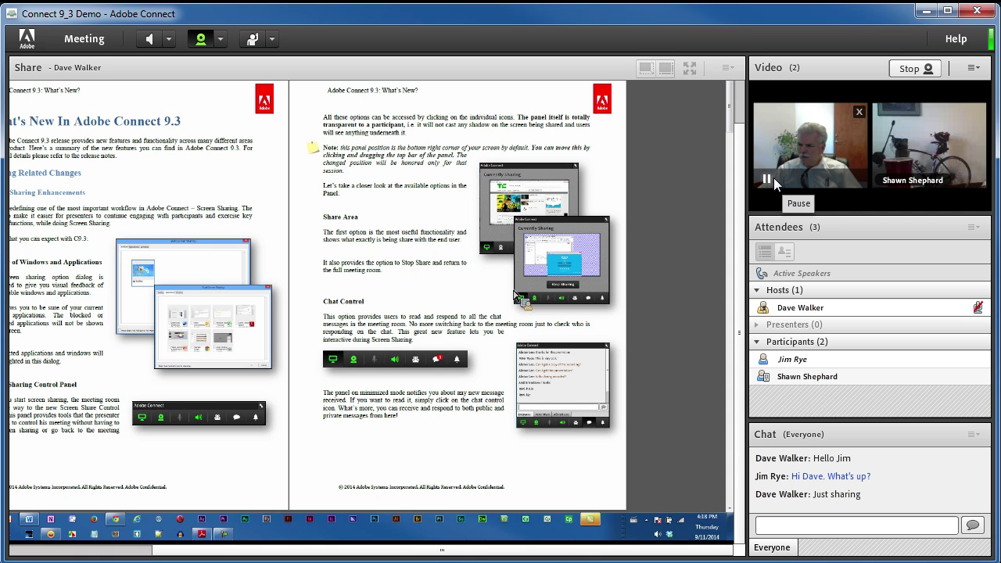